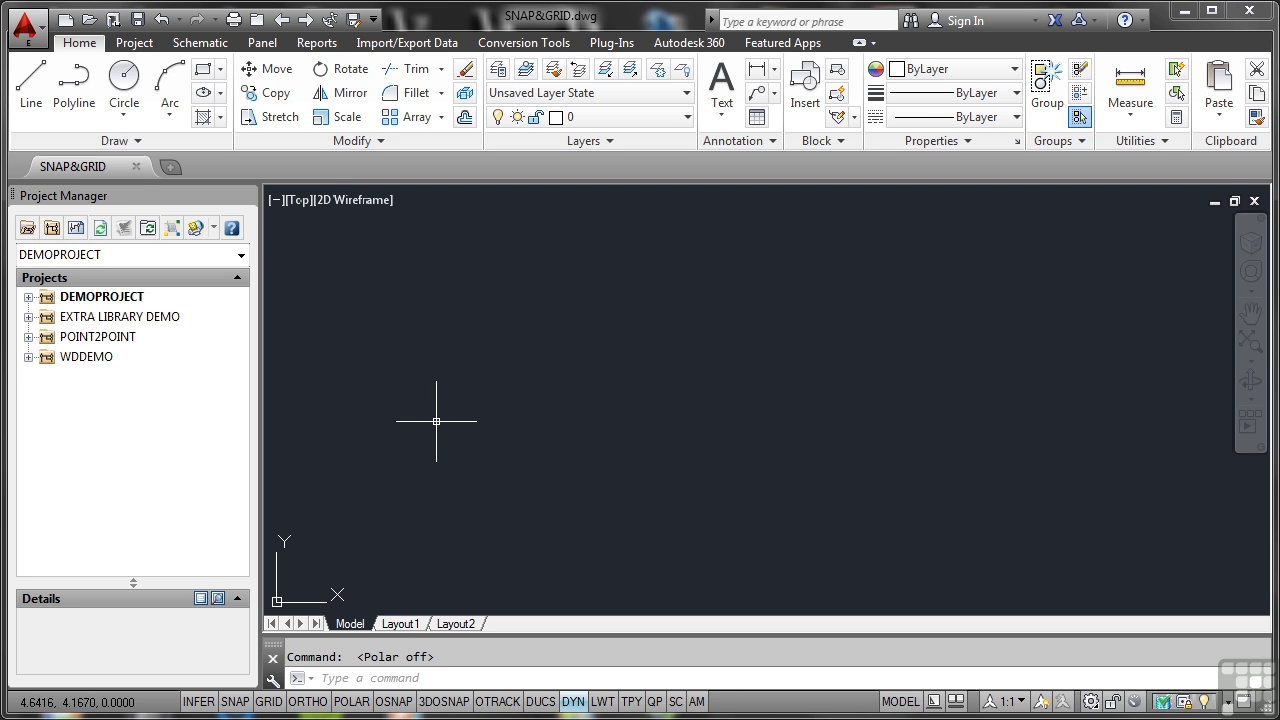
Step: Enable snap and grid in the drafting settings, with grid X and Y spacing of 2 and a major line every 4
right_click(240, 703)
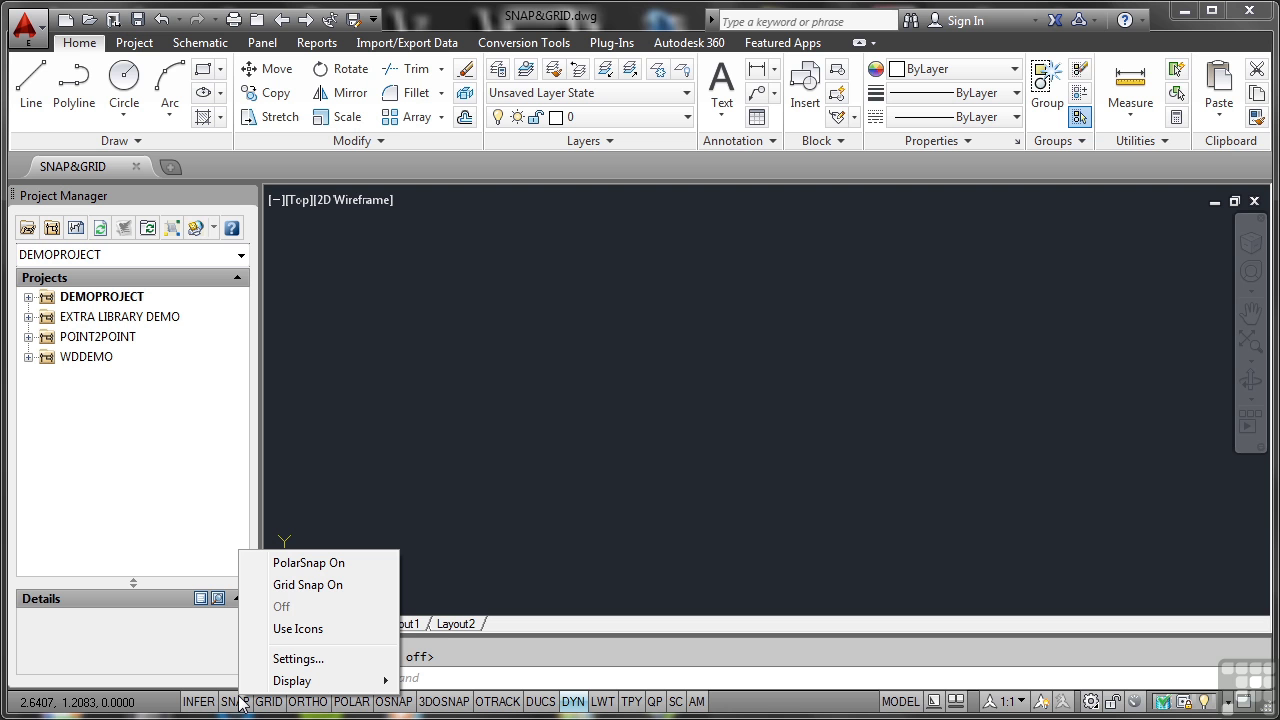
left_click(300, 660)
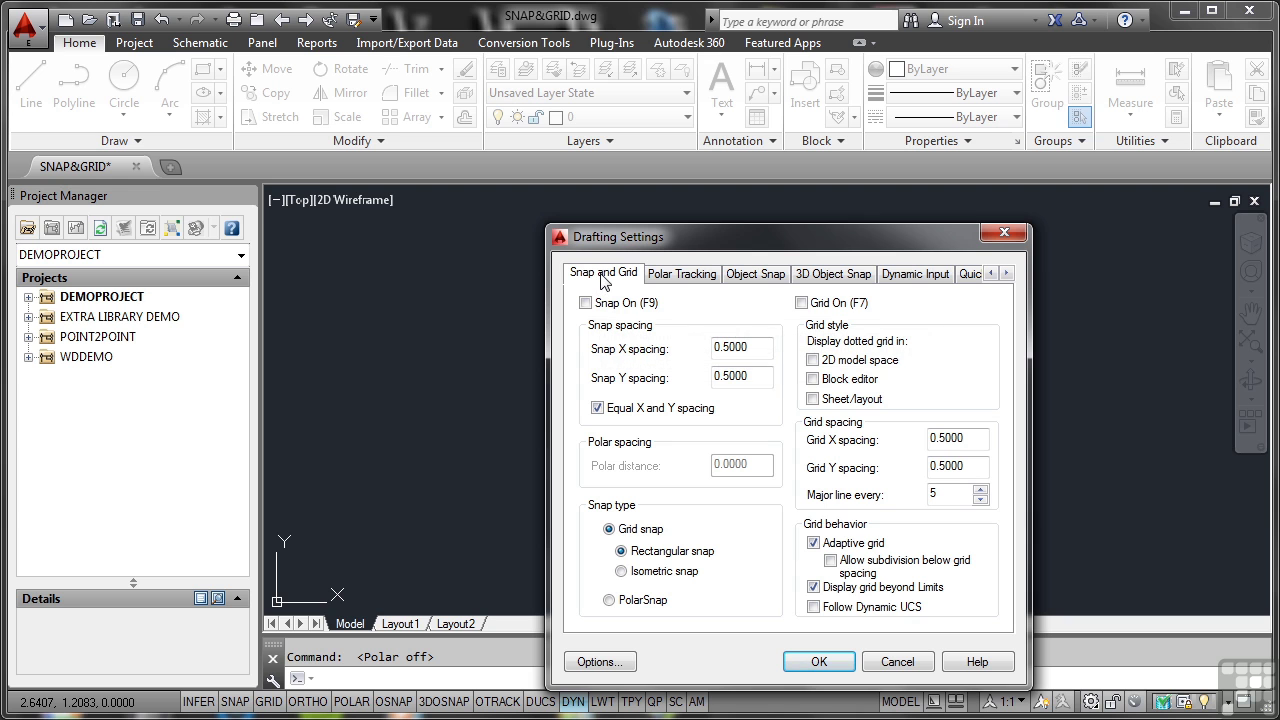
left_click(802, 305)
double_click(969, 437)
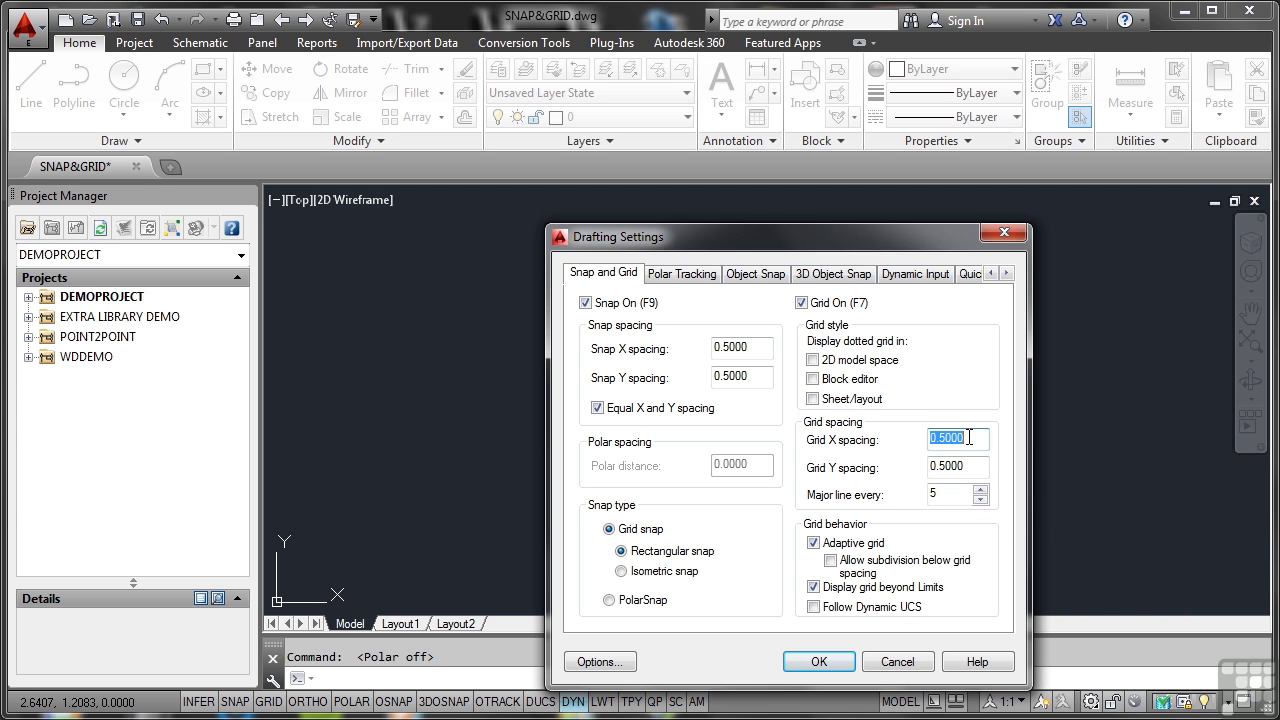
type("2")
key("Tab")
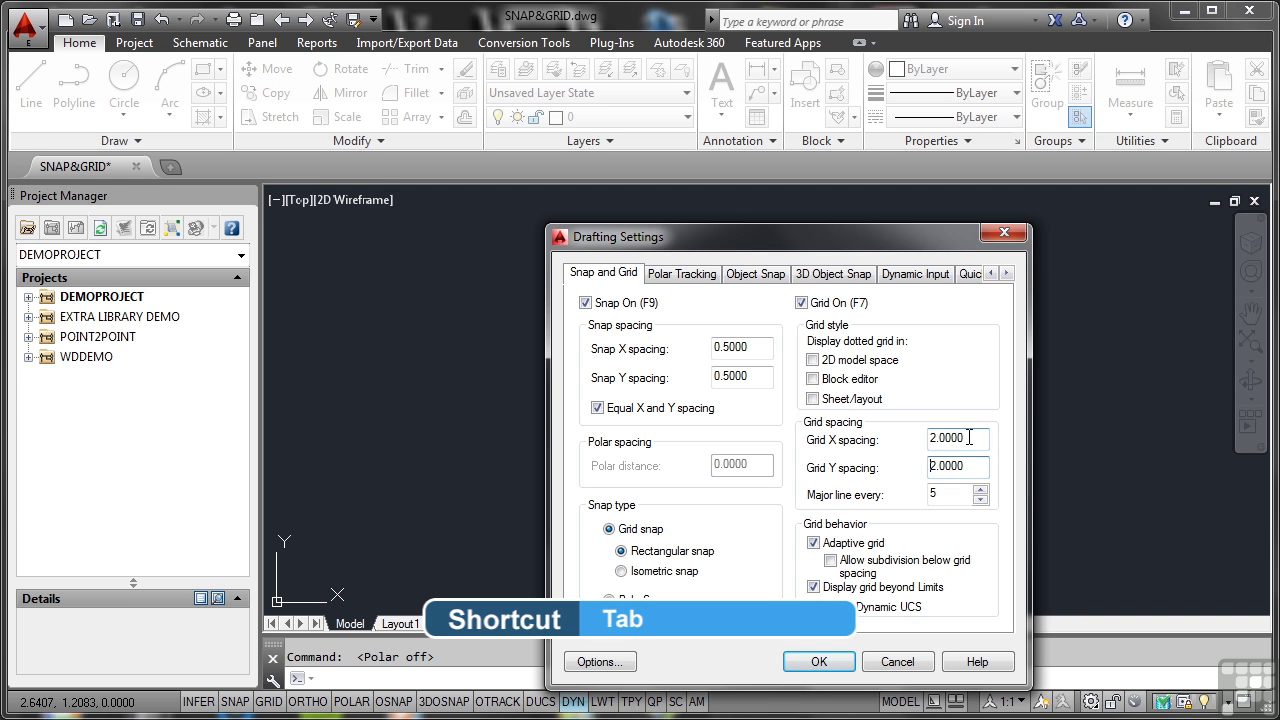
double_click(938, 491)
type("4")
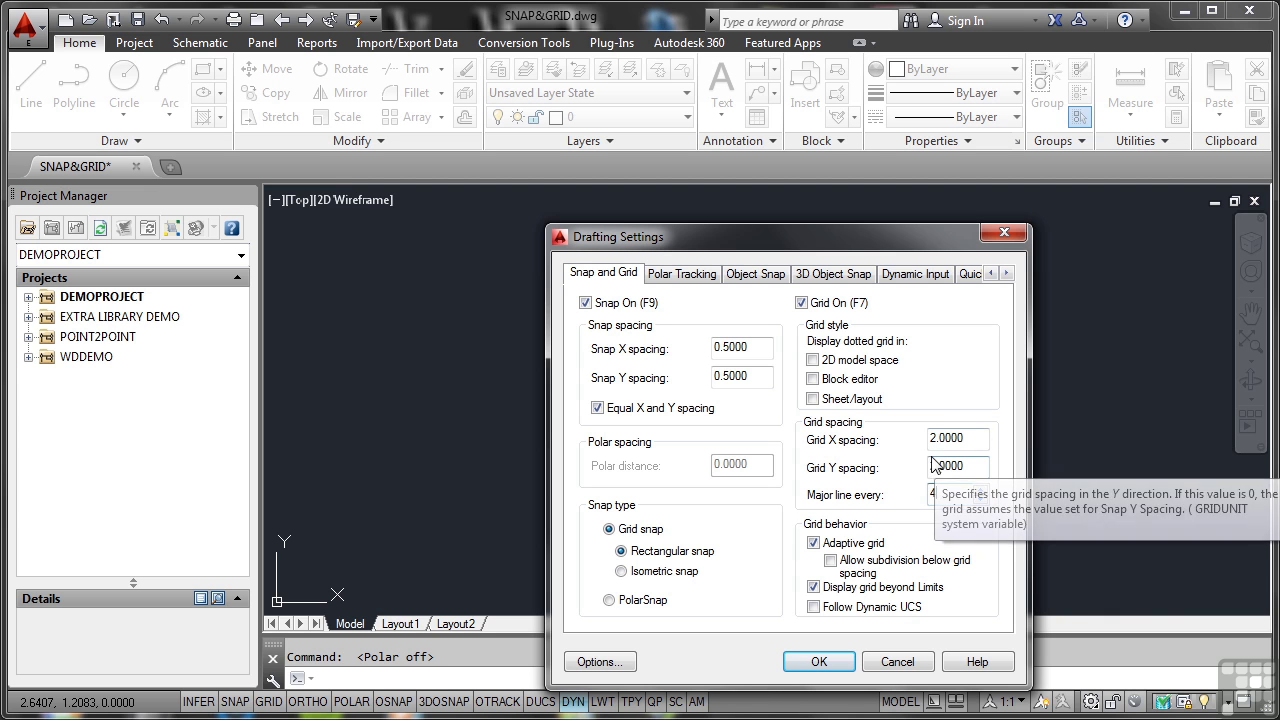
Step: Set the snap X and Y spacing to 1 and apply the drafting settings
double_click(759, 347)
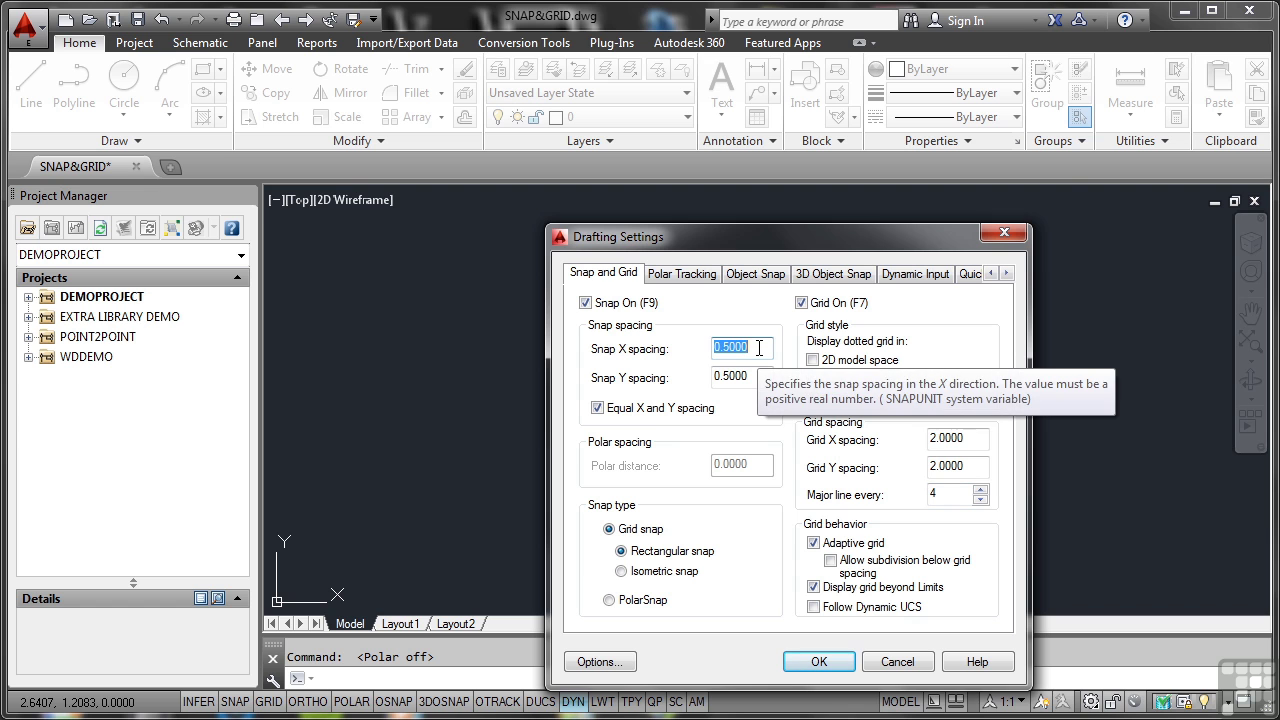
type("1")
key("Tab")
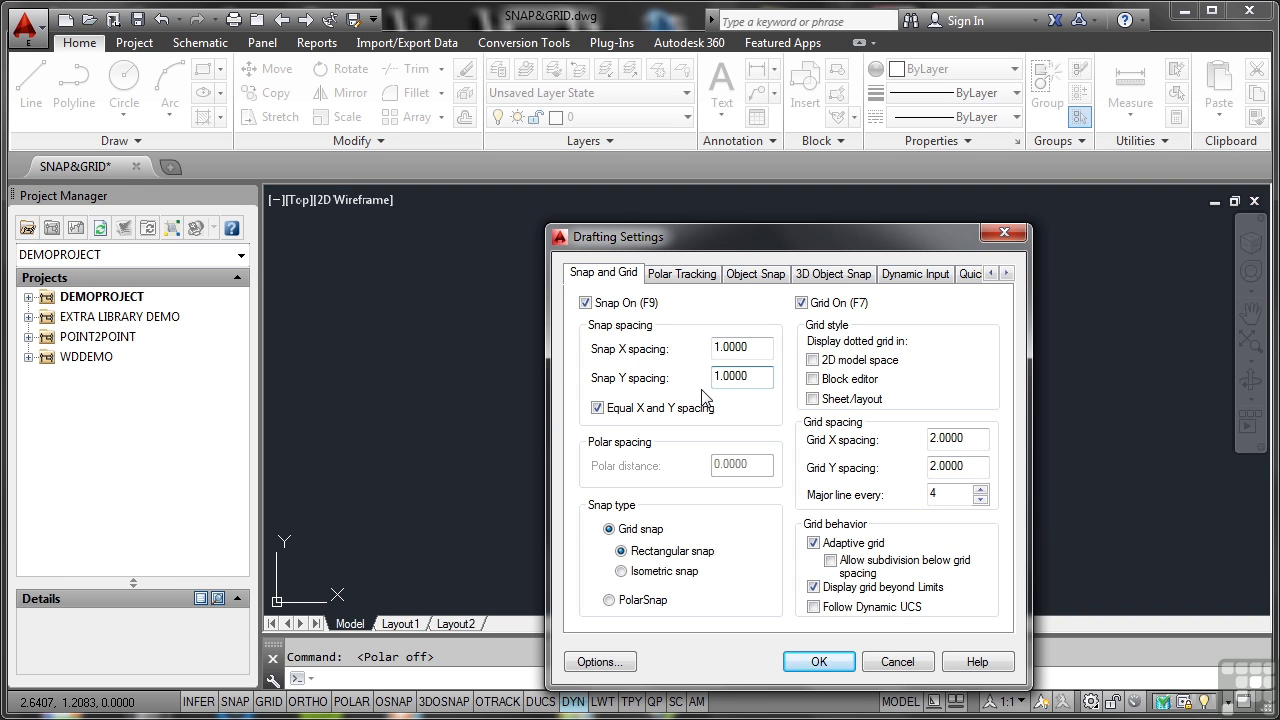
left_click(819, 662)
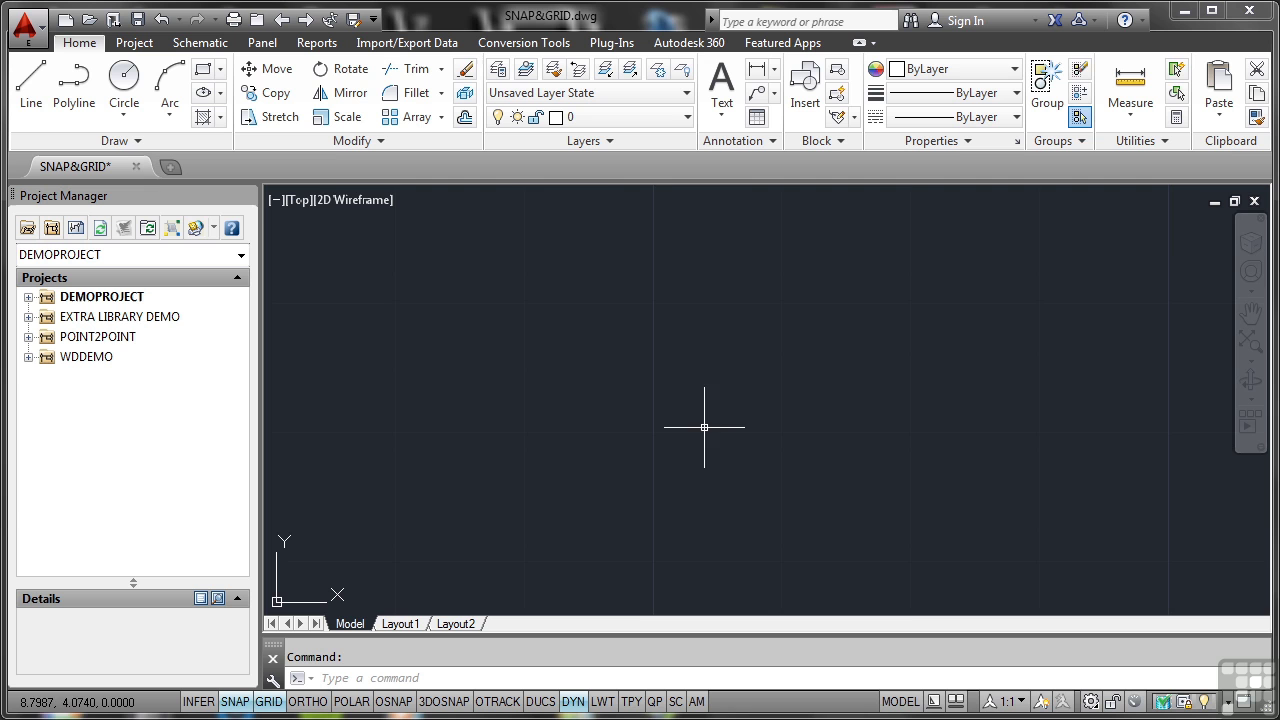
Step: Draw a 2 by 2 square from connected snapped lines, with opposite corners at 8,6 and 10,4
left_click(32, 88)
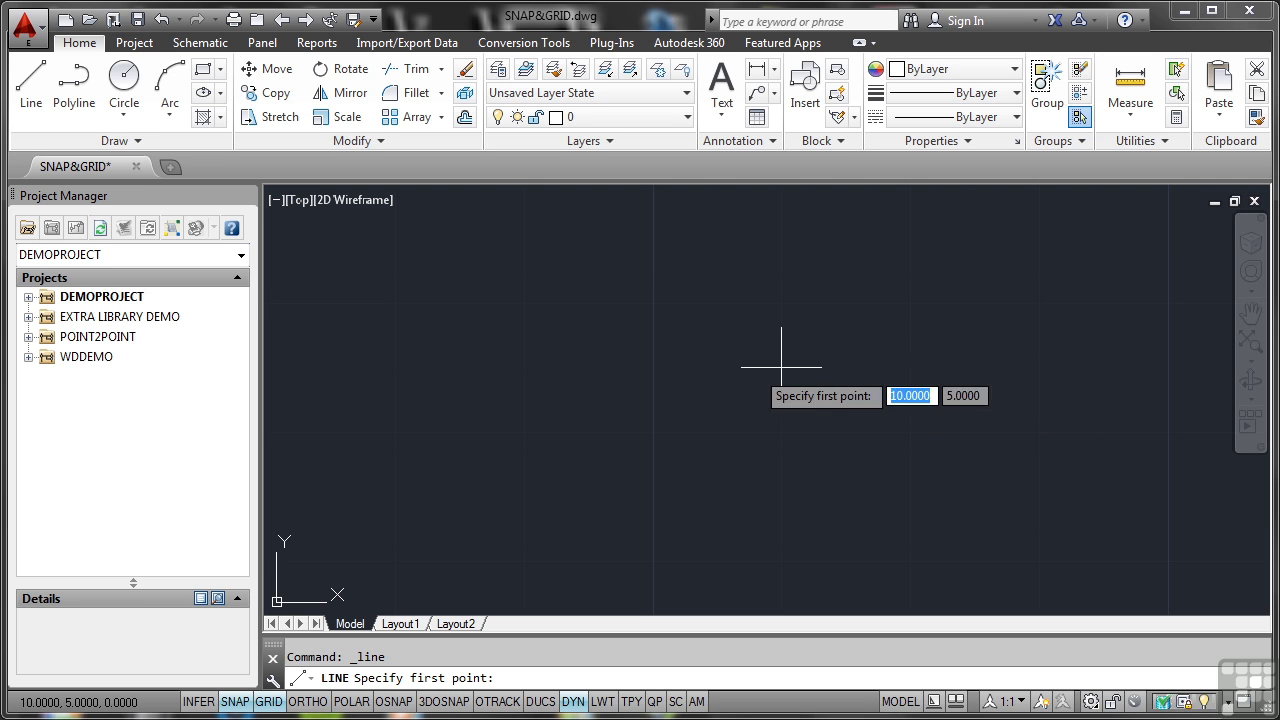
left_click(654, 302)
left_click(781, 302)
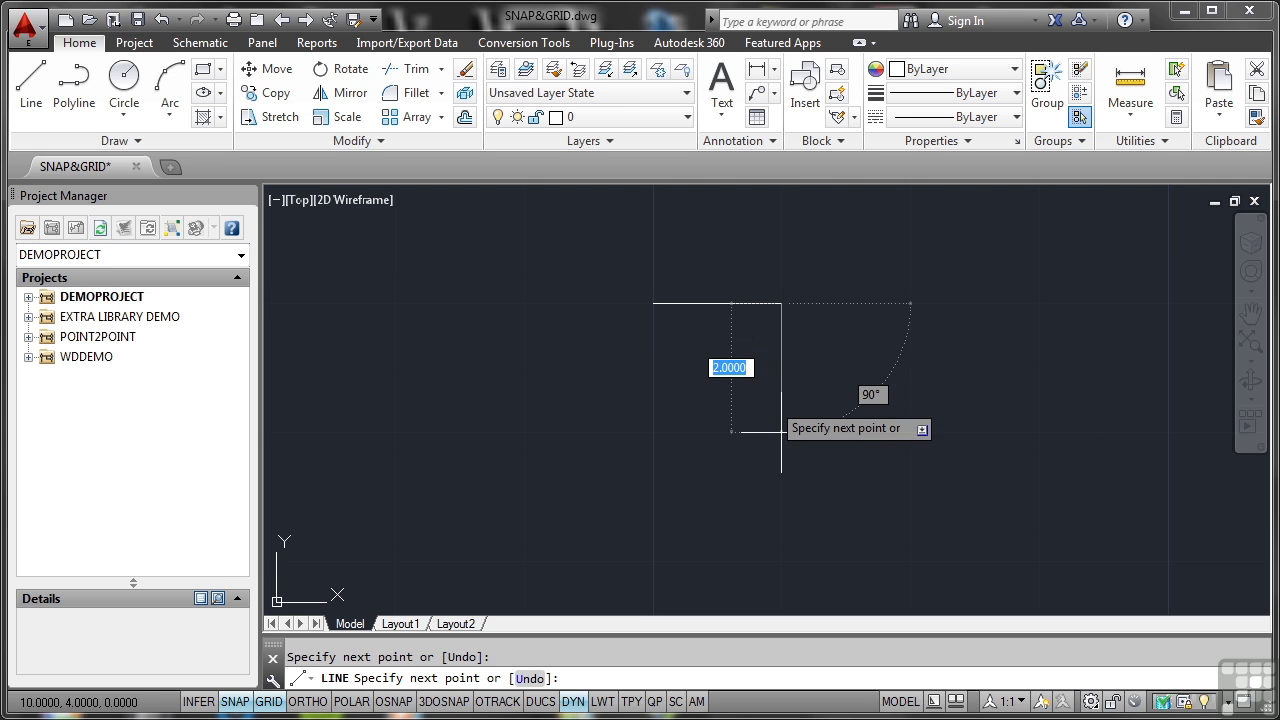
left_click(781, 432)
left_click(654, 432)
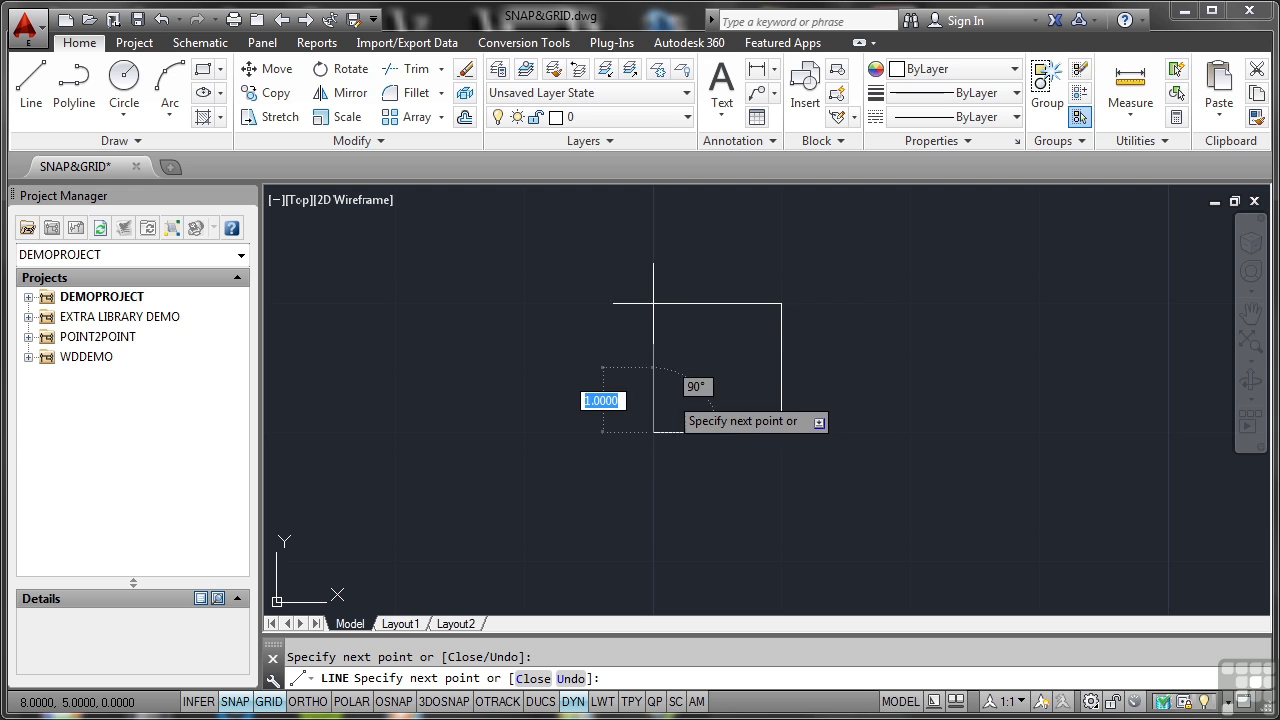
left_click(654, 302)
key("Return")
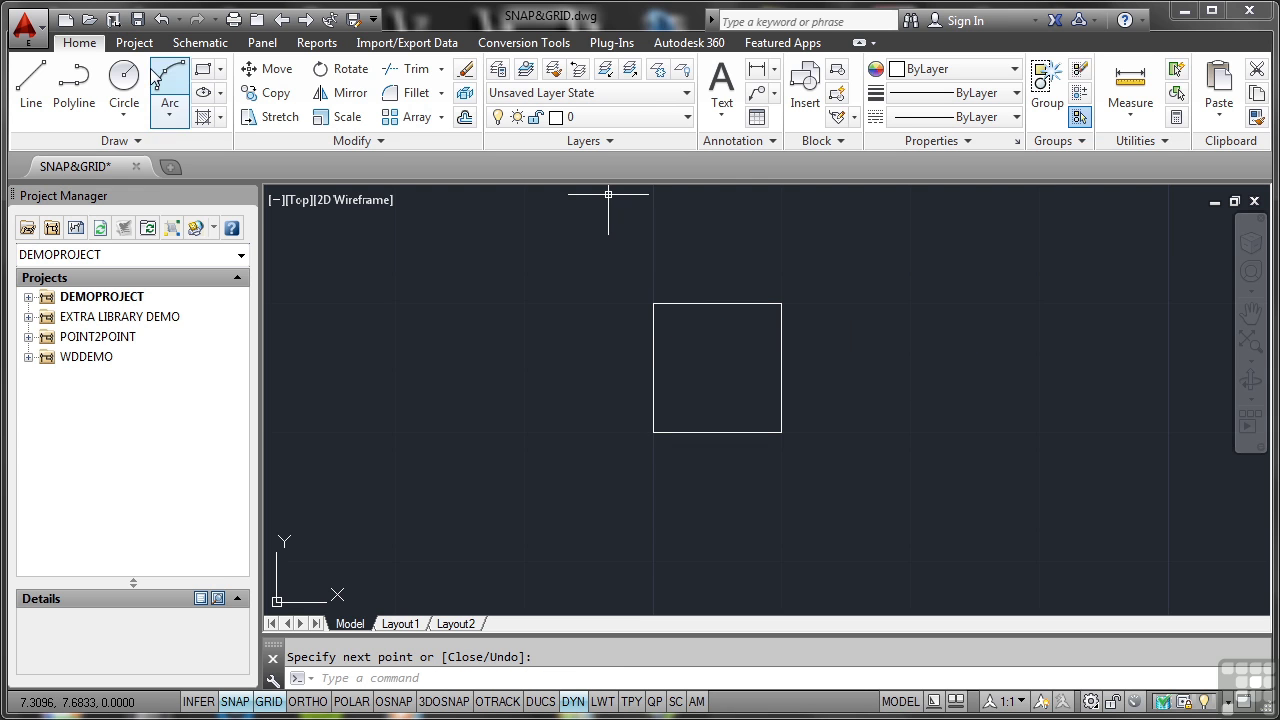
Step: Draw a horizontal line across the middle of the square, from 8,5 to 10,5
left_click(31, 80)
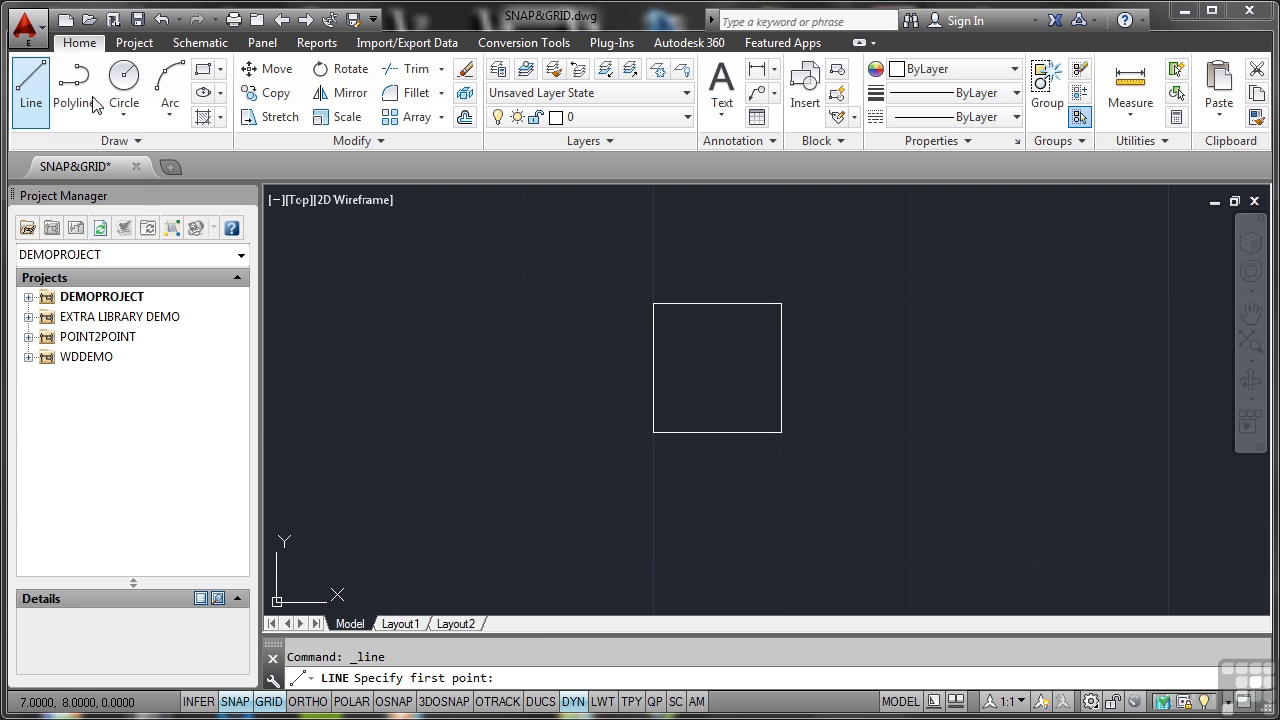
left_click(654, 367)
left_click(781, 367)
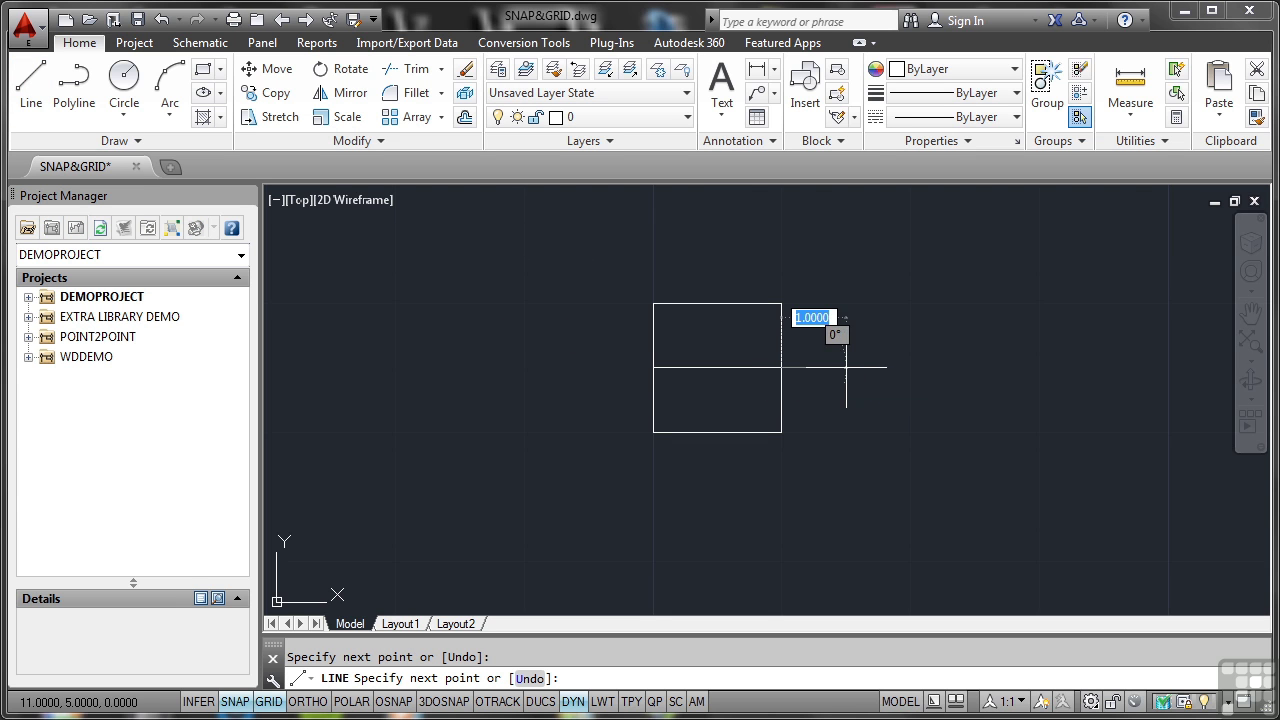
key("Return")
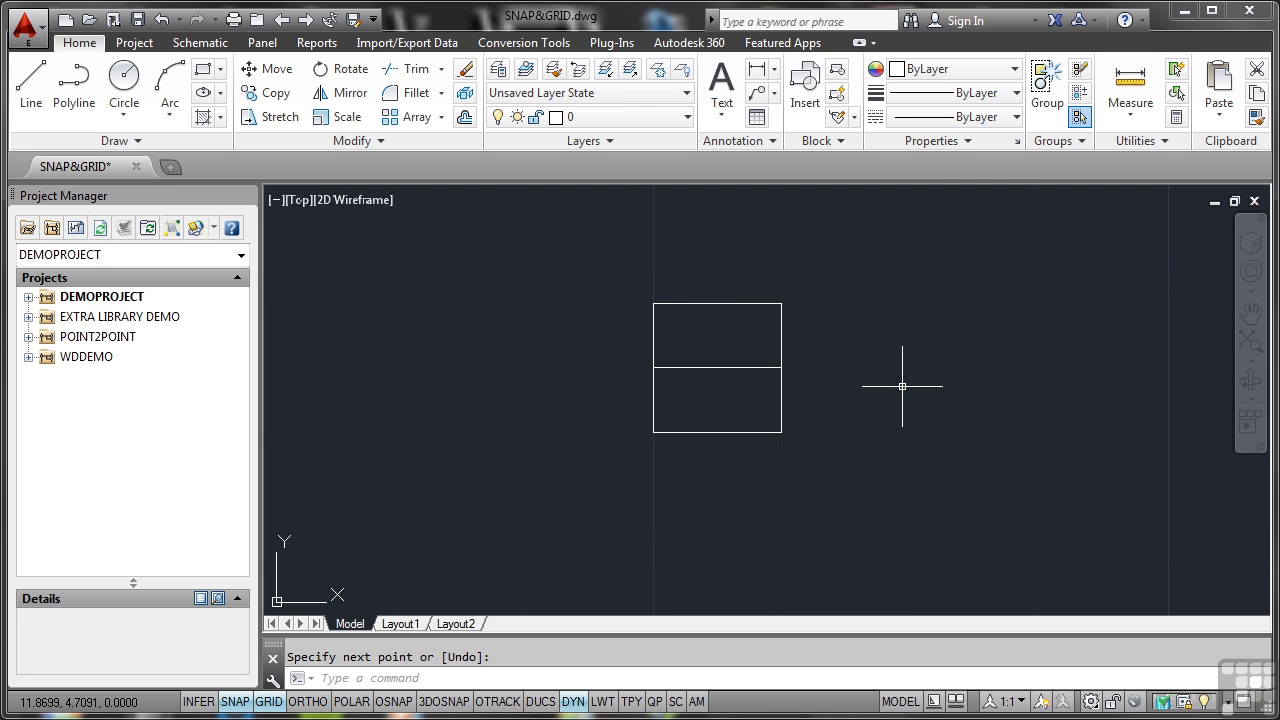
Step: Draw a closed diamond to the right of the square with lines through 13,6, 12,5, 13,4 and 14,5
right_click(900, 287)
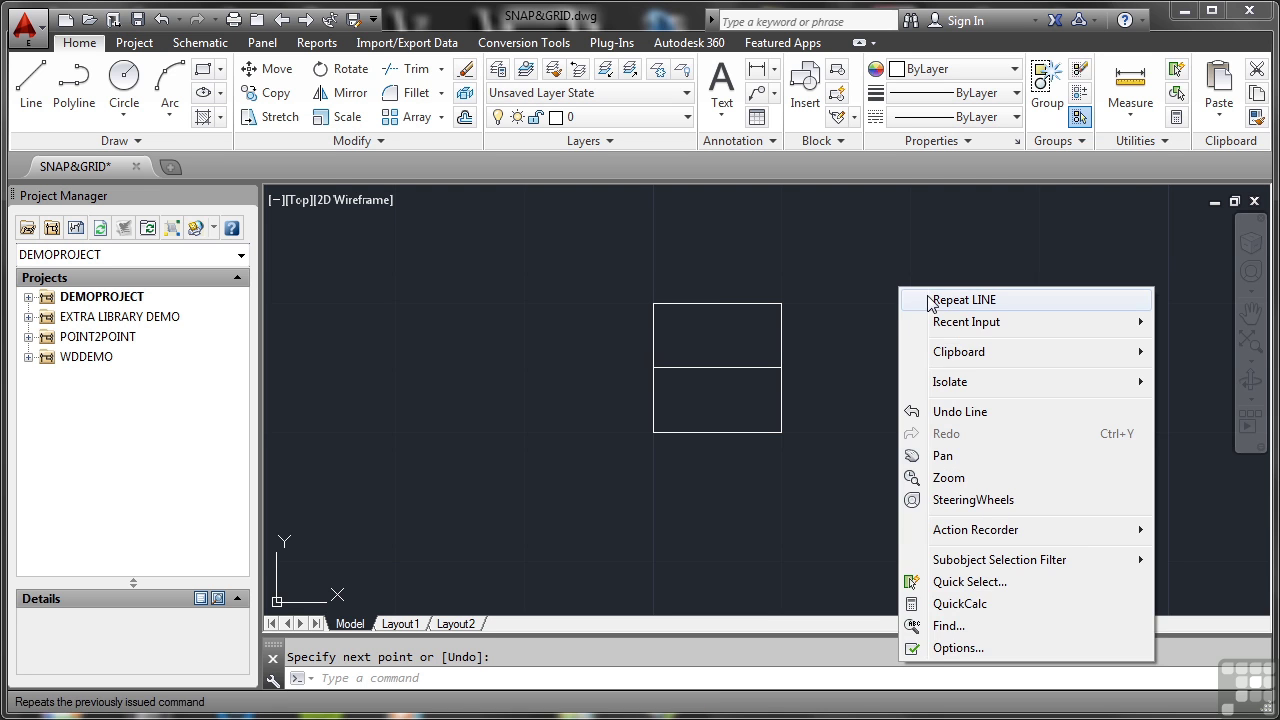
left_click(970, 299)
left_click(975, 301)
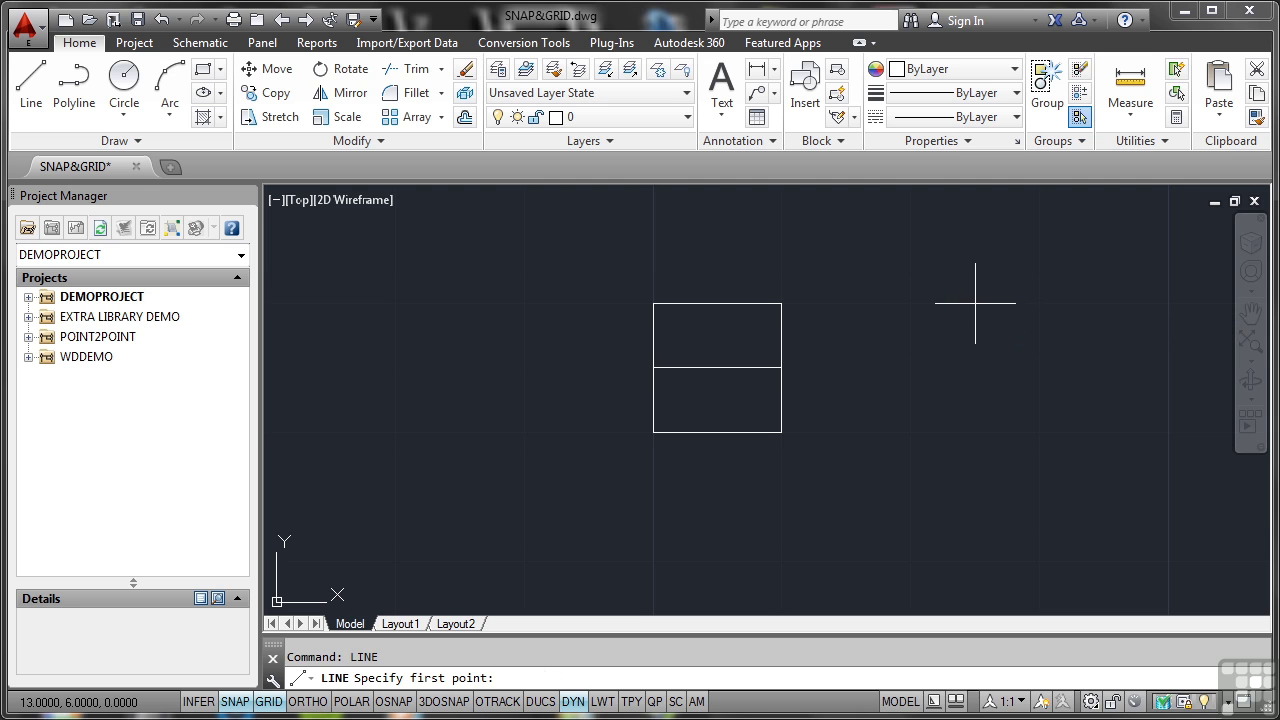
left_click(911, 365)
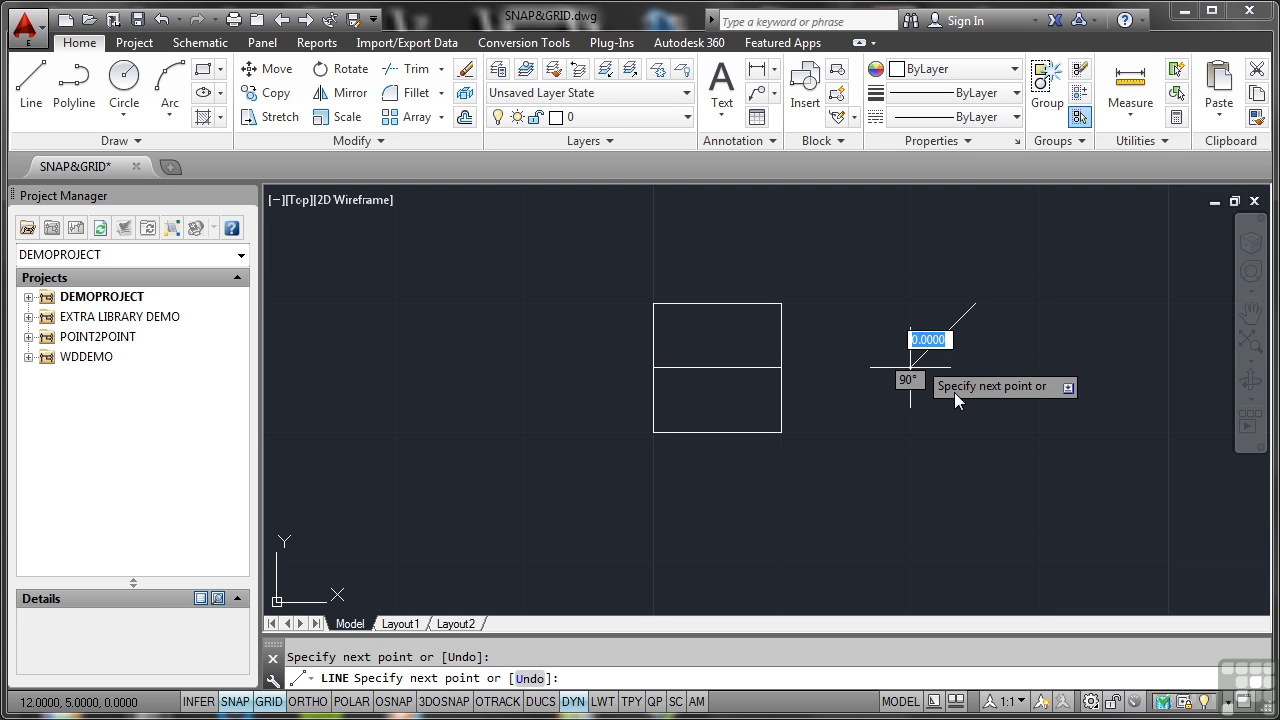
left_click(975, 429)
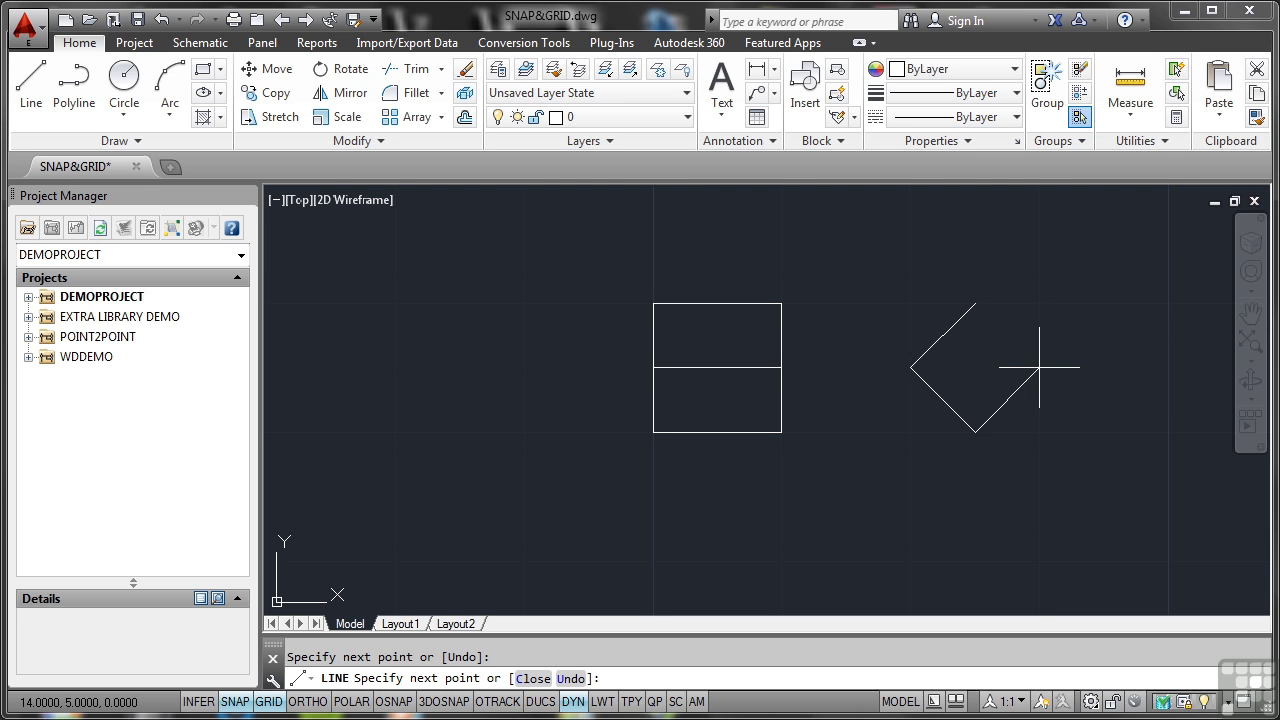
left_click(975, 301)
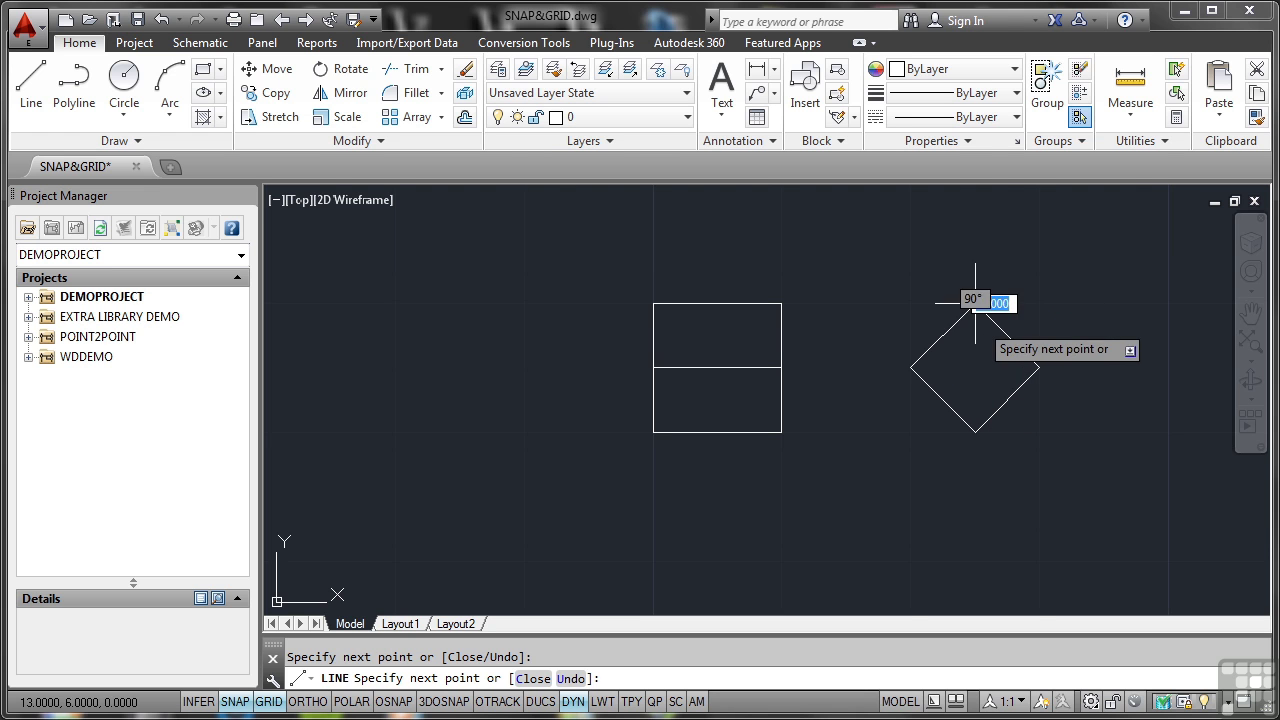
key("Return")
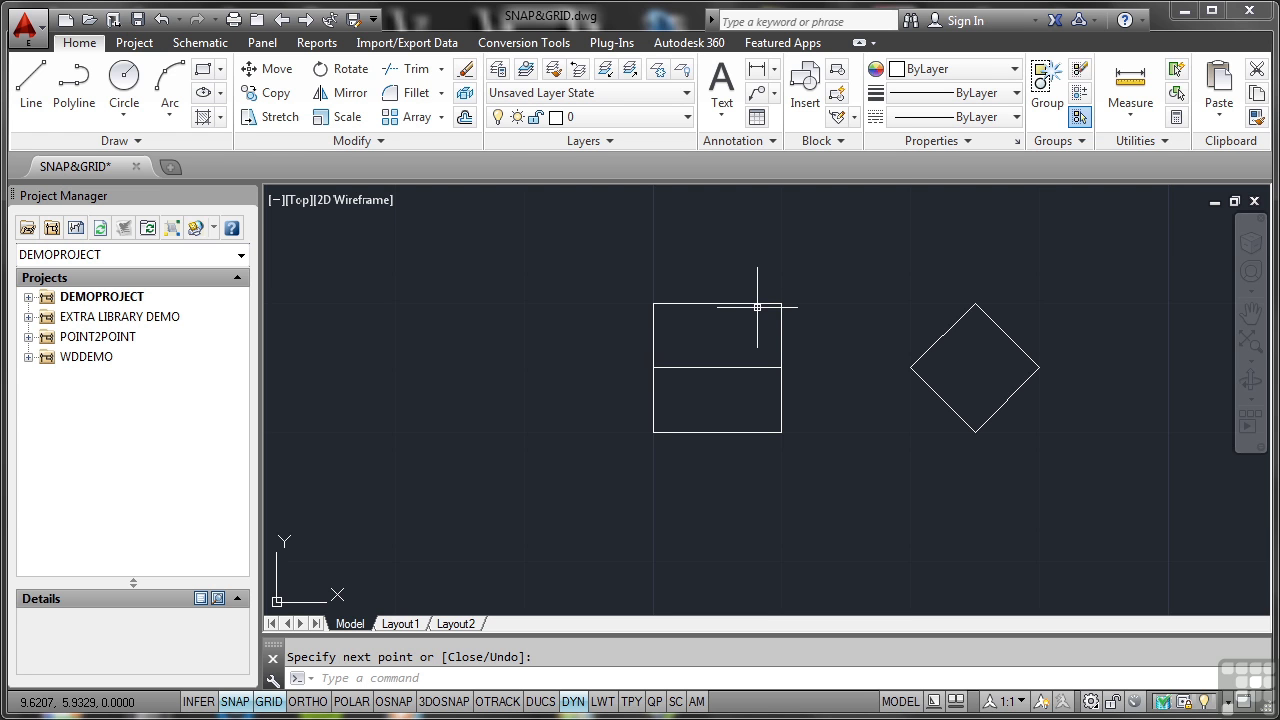
Step: With snap and grid switched off, draw three connected freehand line segments left of the square, from about 3.76,5.81 to about 3.66,4.54
right_click(419, 272)
left_click(456, 285)
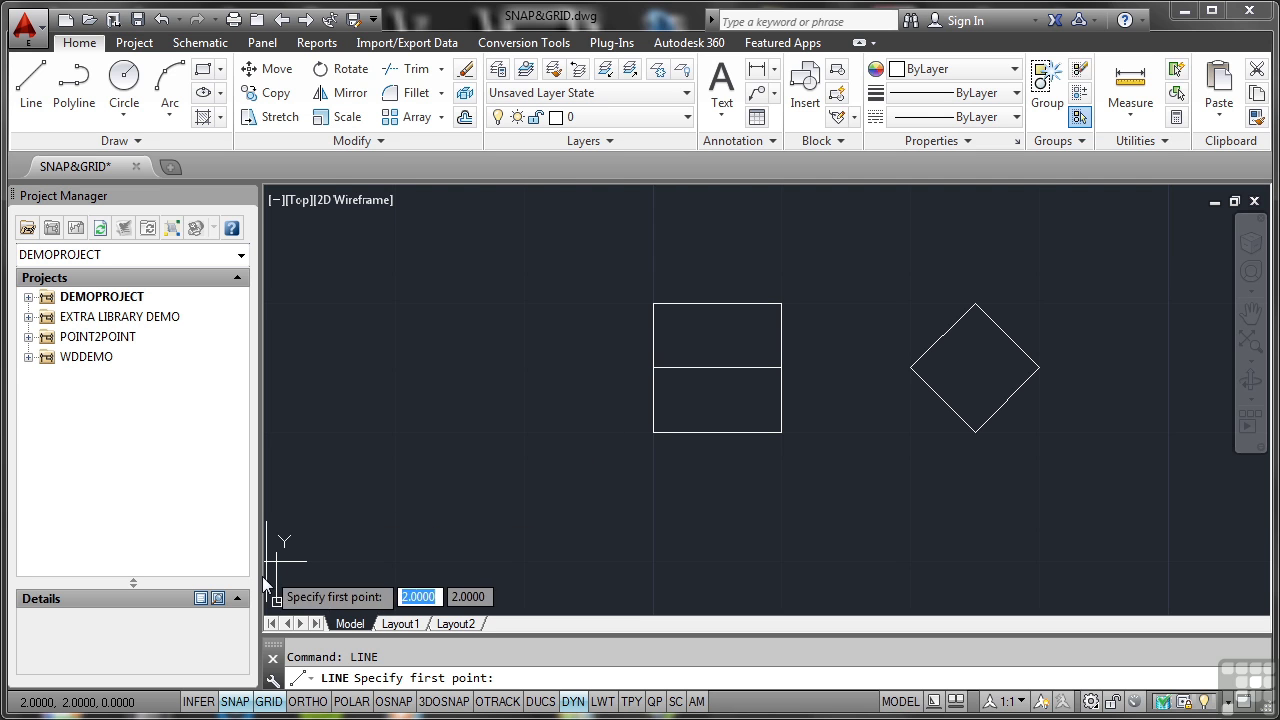
left_click(235, 703)
left_click(268, 702)
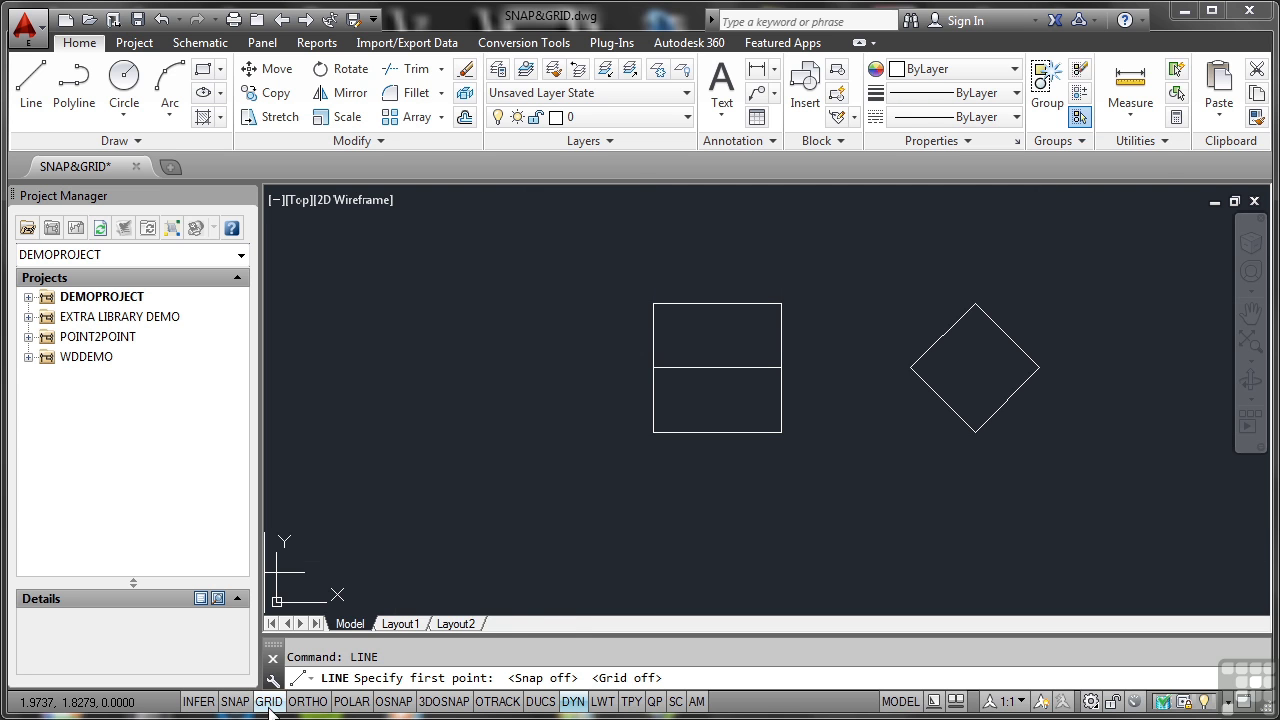
left_click(380, 317)
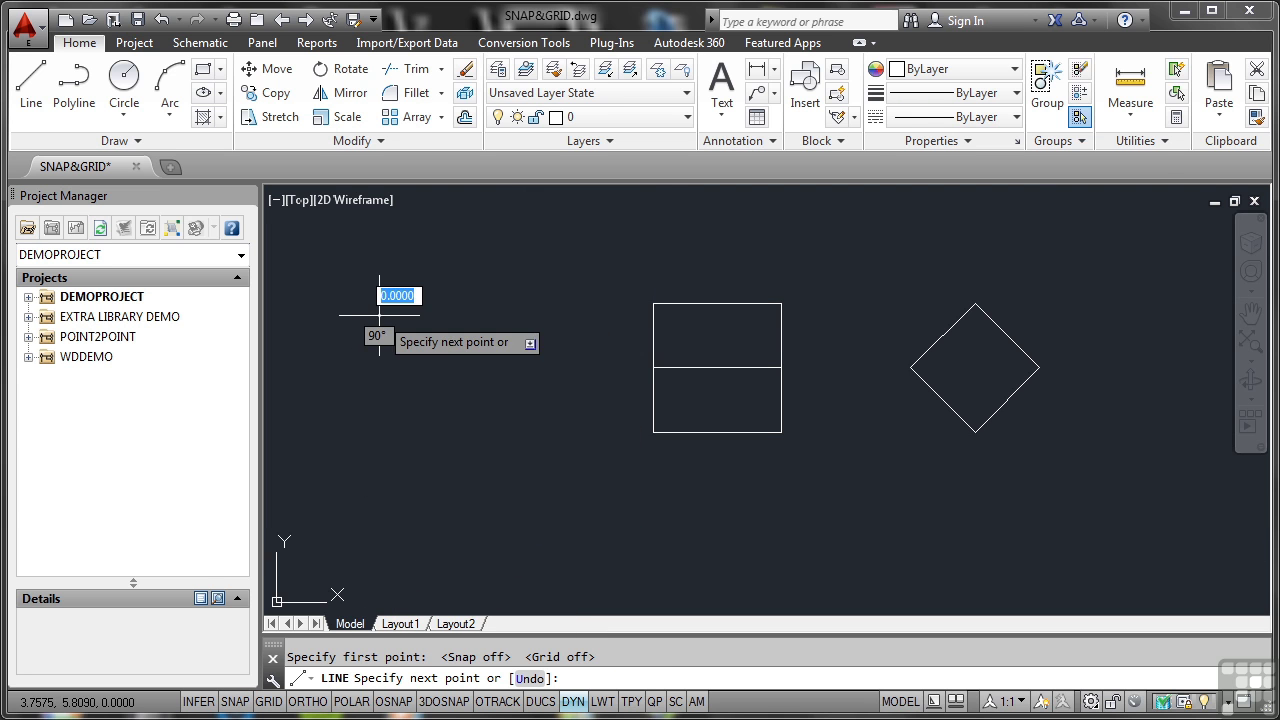
left_click(514, 440)
left_click(458, 484)
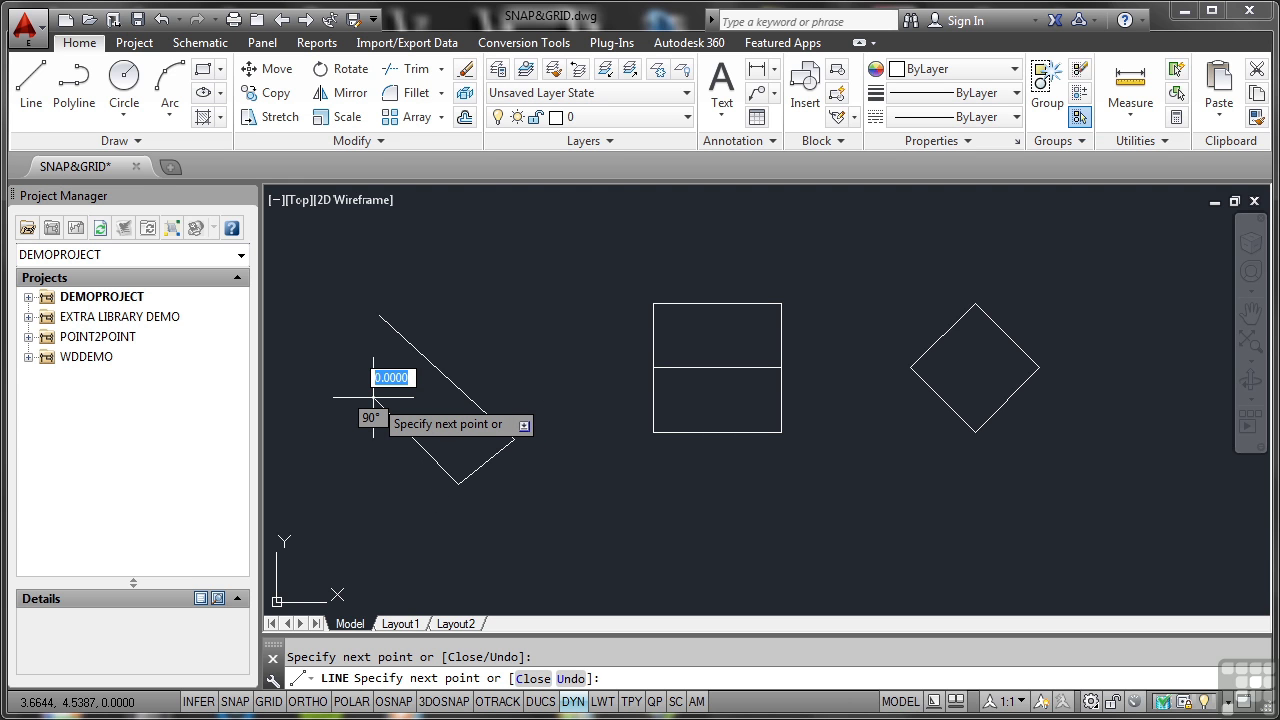
left_click(373, 397)
key("Return")
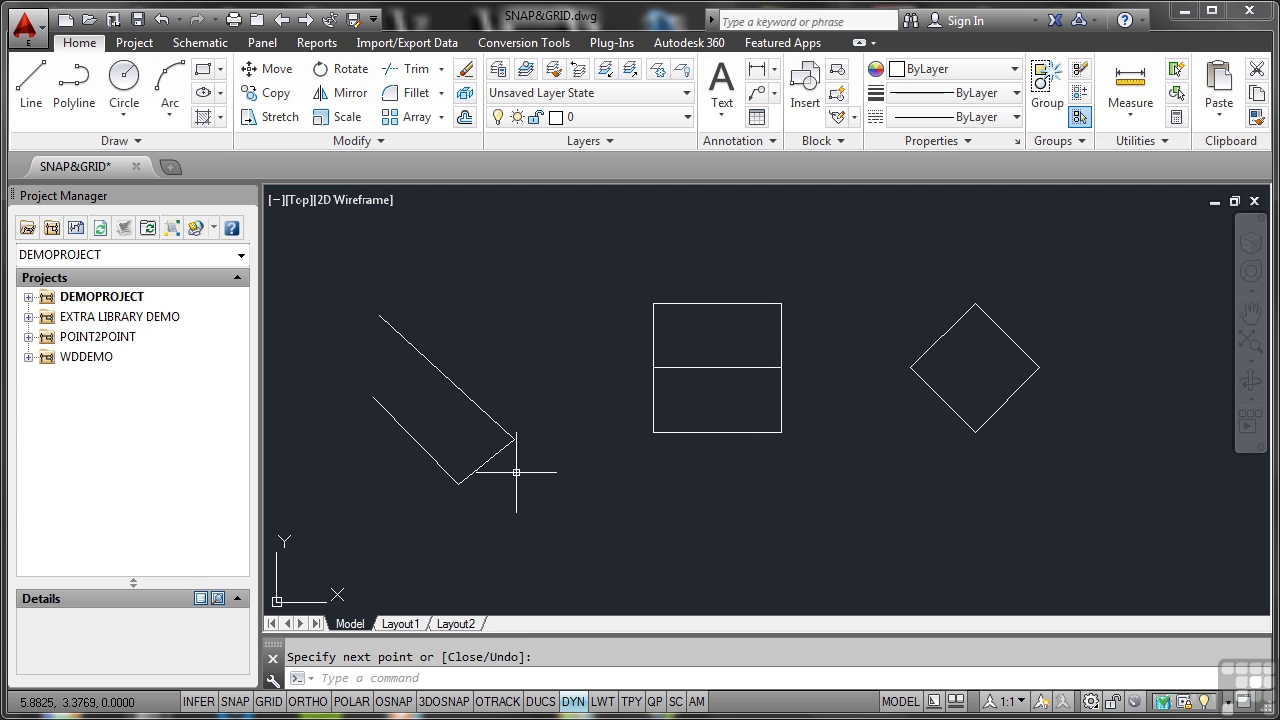
Step: Turn snap and grid back on for the drawing
left_click(236, 702)
left_click(268, 702)
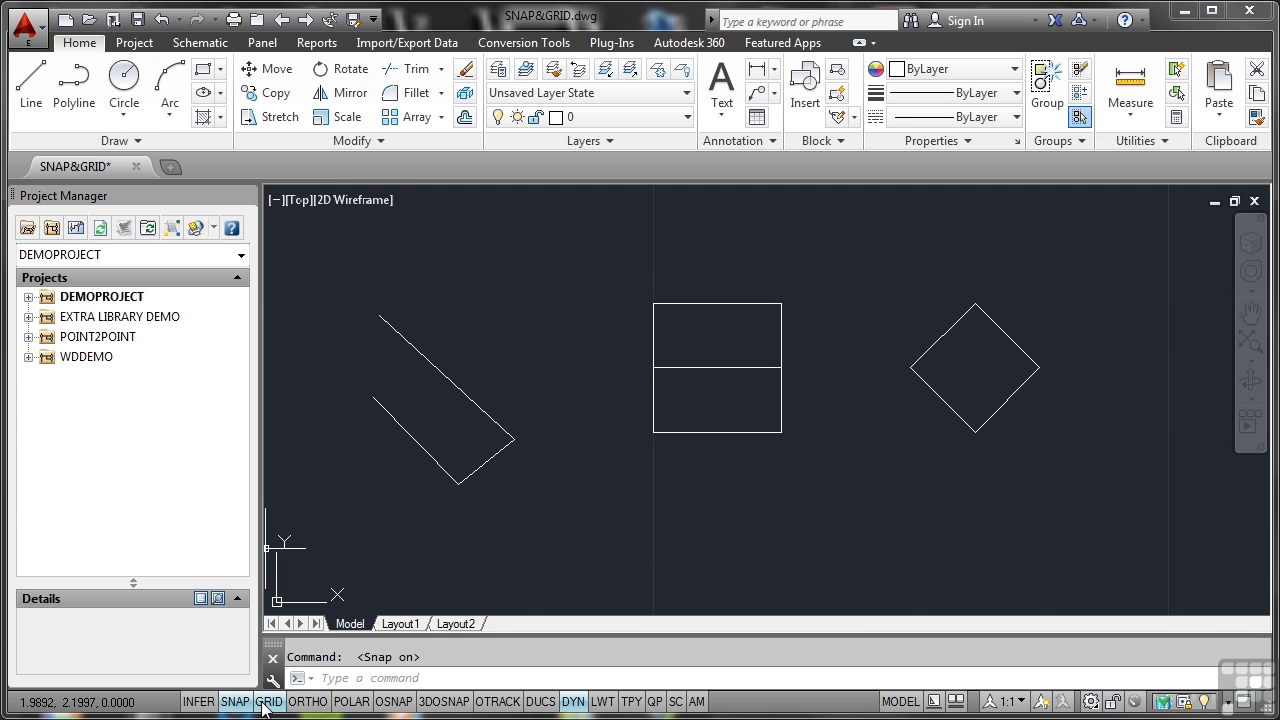